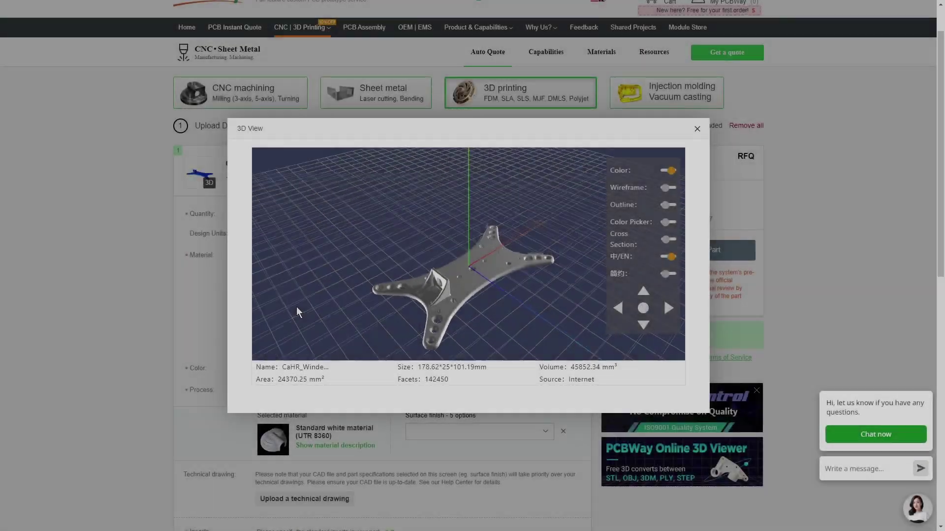
Step: Quote 100 SLA resin prints of CaHR_Winder-Antenna.stl at $777.93, then scroll to the Help Center topics
{"action": "mouse_move", "coordinate": [296, 306]}
{"action": "left_mouse_down"}
{"action": "mouse_move", "coordinate": [306, 318]}
{"action": "mouse_move", "coordinate": [347, 279]}
{"action": "mouse_move", "coordinate": [362, 285]}
{"action": "mouse_move", "coordinate": [352, 310]}
{"action": "mouse_move", "coordinate": [294, 294]}
{"action": "left_mouse_up"}
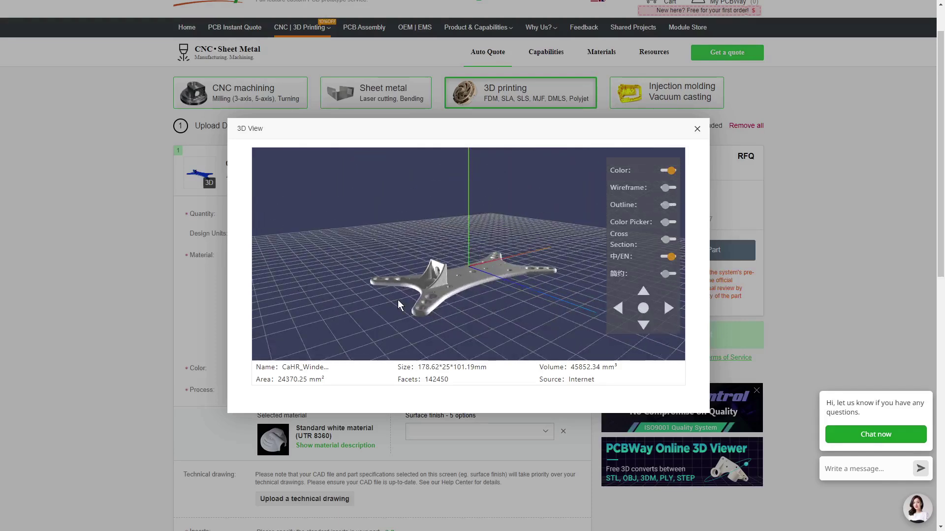
{"action": "left_click", "coordinate": [697, 129]}
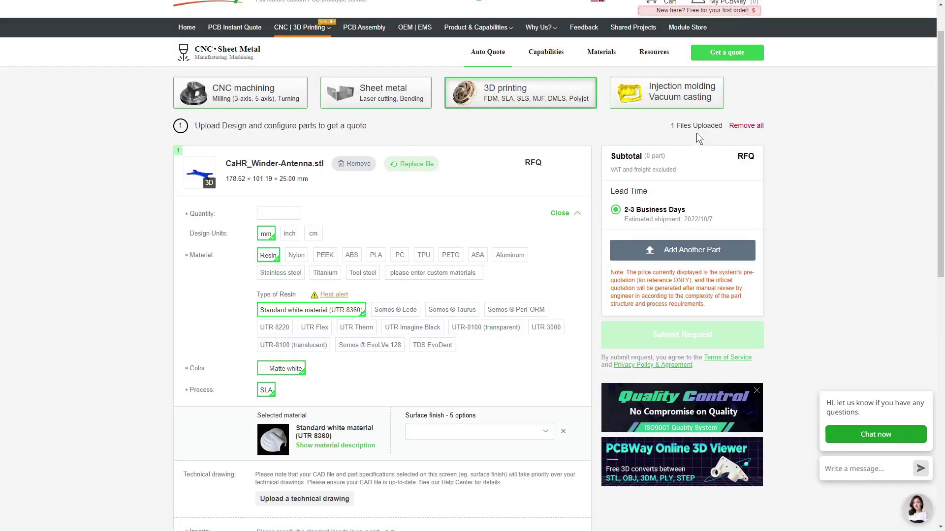
{"action": "left_click", "coordinate": [276, 217]}
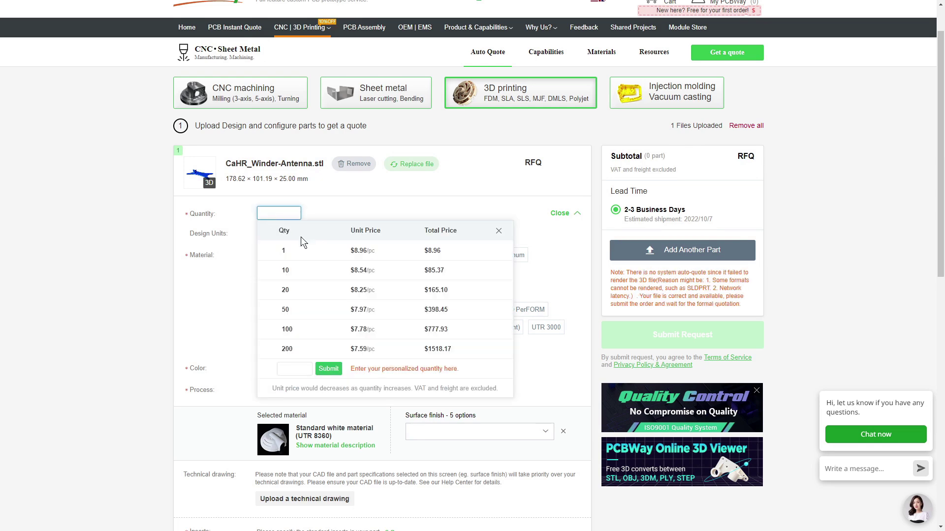
{"action": "left_click", "coordinate": [305, 331]}
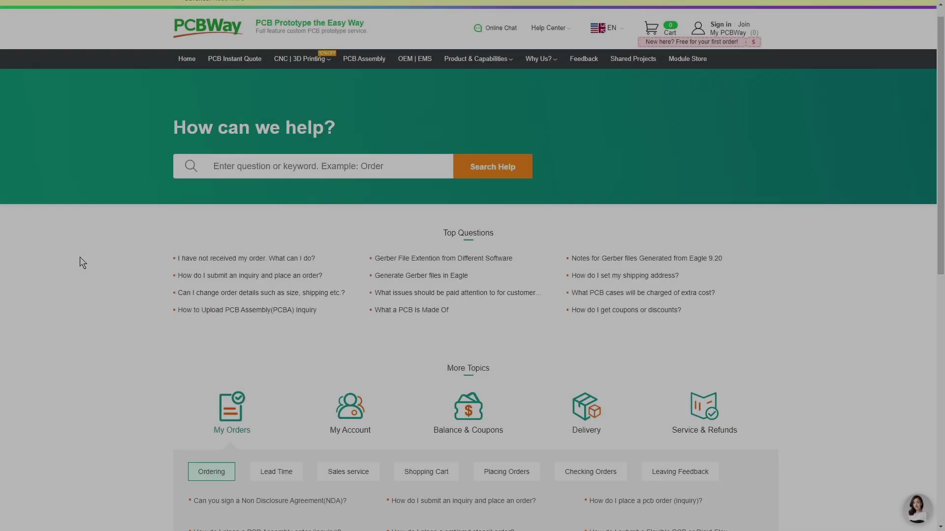
{"action": "scroll", "coordinate": [83, 257], "scroll_direction": "down", "scroll_amount": 3}
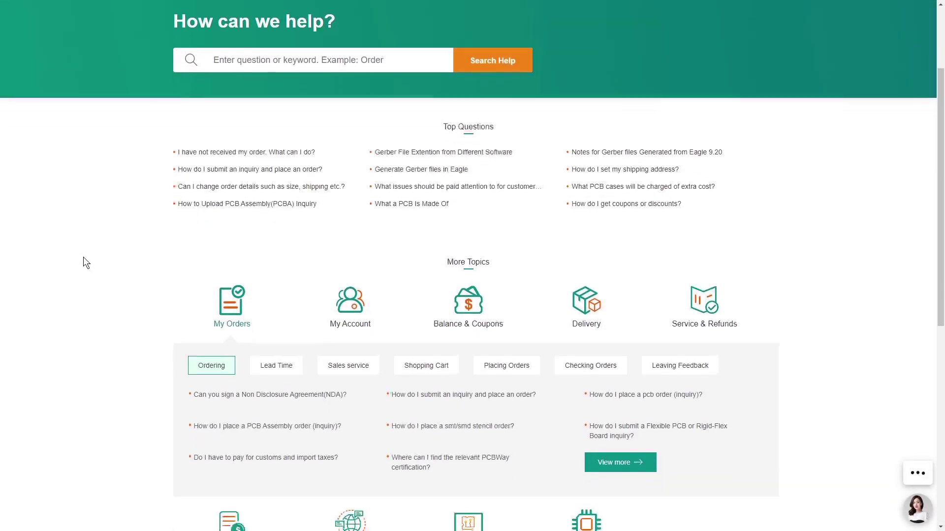
{"action": "scroll", "coordinate": [84, 258], "scroll_direction": "down", "scroll_amount": 3}
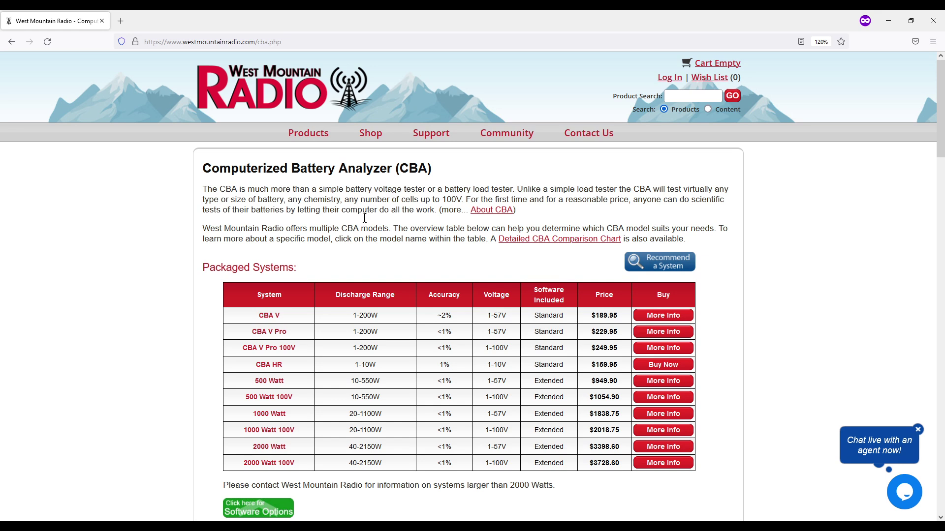
Step: Review the CBA models and their prices in the product table, then return to the page top
{"action": "scroll", "coordinate": [137, 298], "scroll_direction": "down", "scroll_amount": 2}
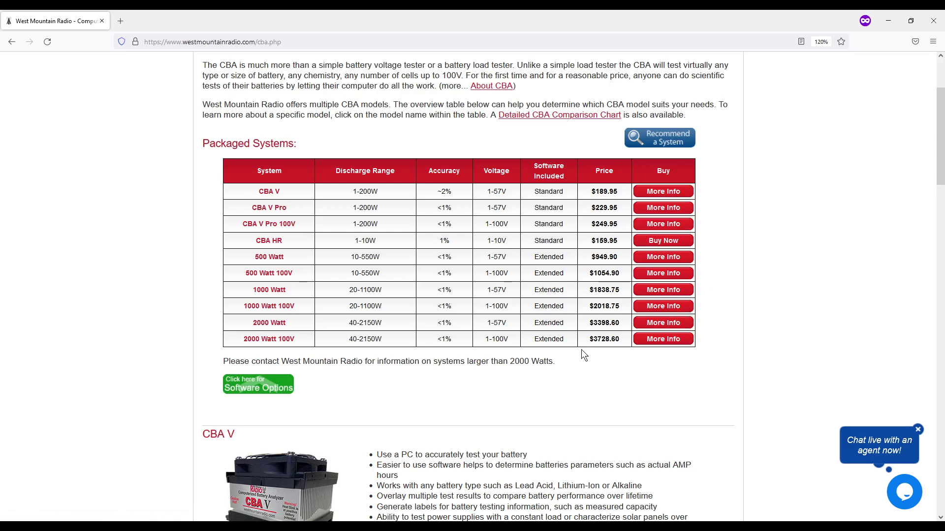
{"action": "scroll", "coordinate": [355, 361], "scroll_direction": "down", "scroll_amount": 3}
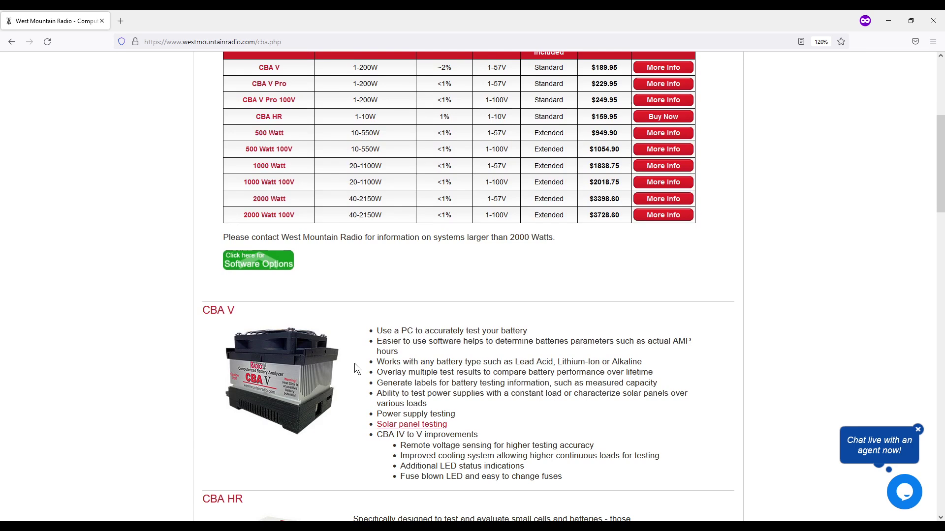
{"action": "scroll", "coordinate": [315, 354], "scroll_direction": "up", "scroll_amount": 6}
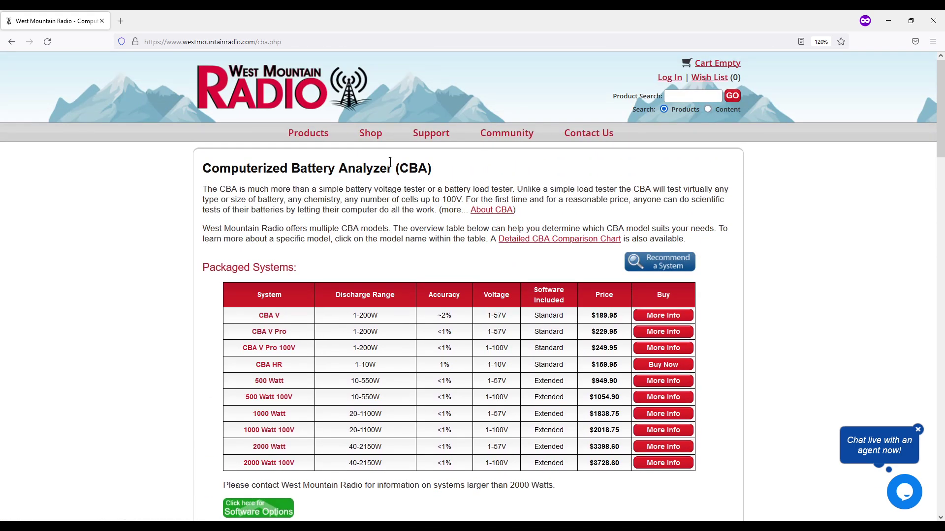
{"action": "mouse_move", "coordinate": [412, 138]}
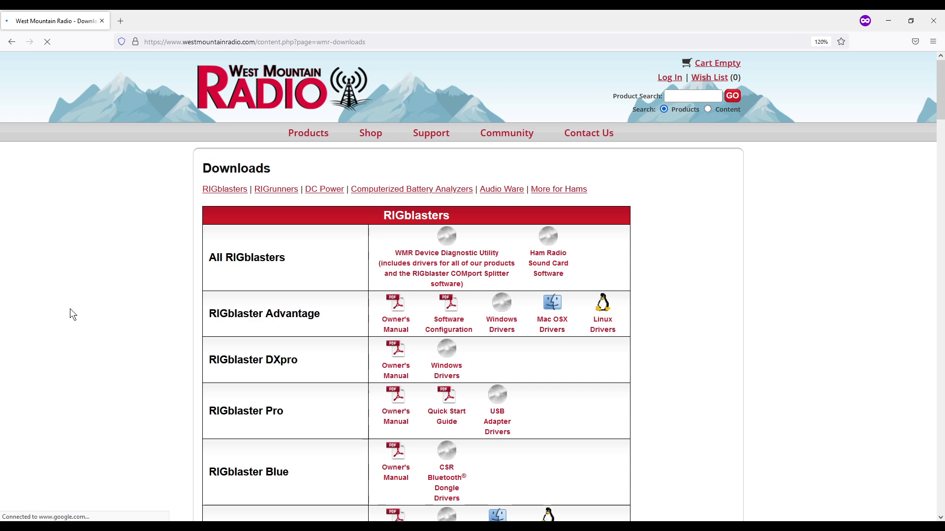
Step: Scroll the Downloads page to the Computerized Battery Analyzers software and manual downloads
{"action": "scroll", "coordinate": [70, 309], "scroll_direction": "down", "scroll_amount": 2}
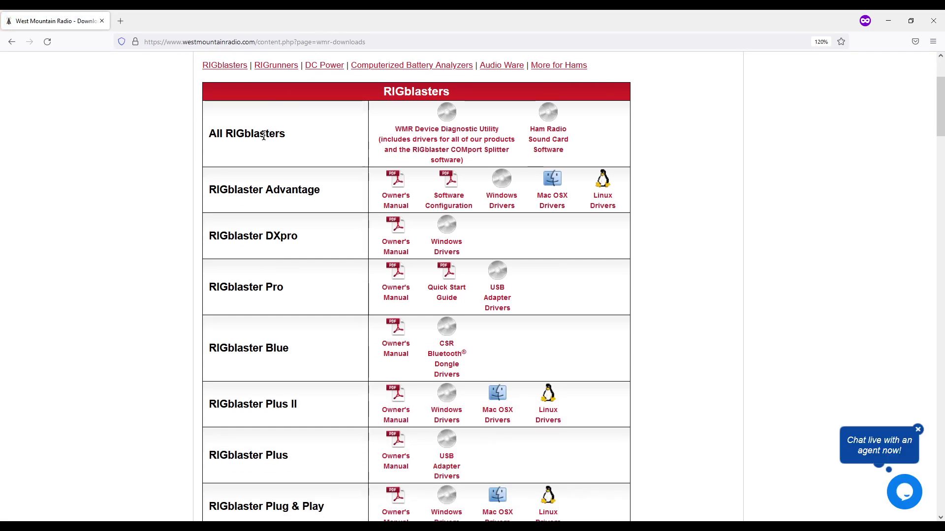
{"action": "scroll", "coordinate": [236, 288], "scroll_direction": "down", "scroll_amount": 4}
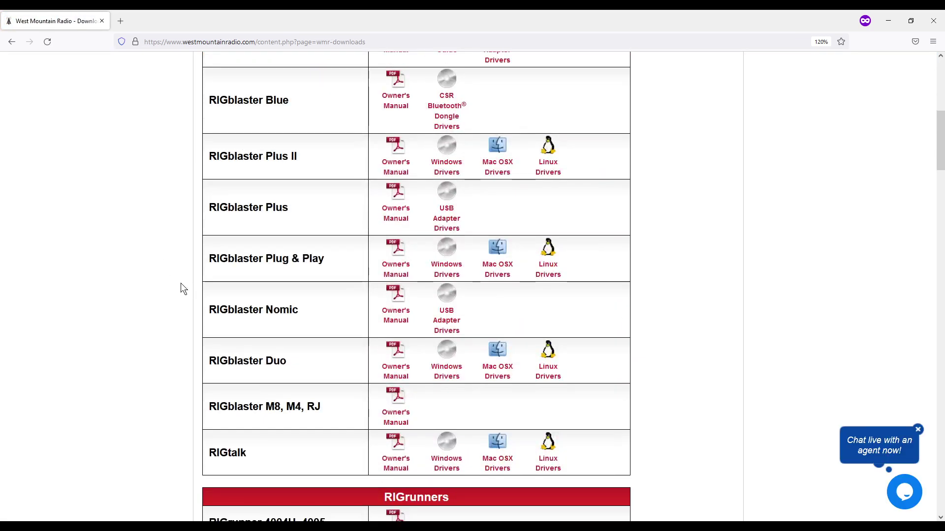
{"action": "scroll", "coordinate": [214, 265], "scroll_direction": "down", "scroll_amount": 8}
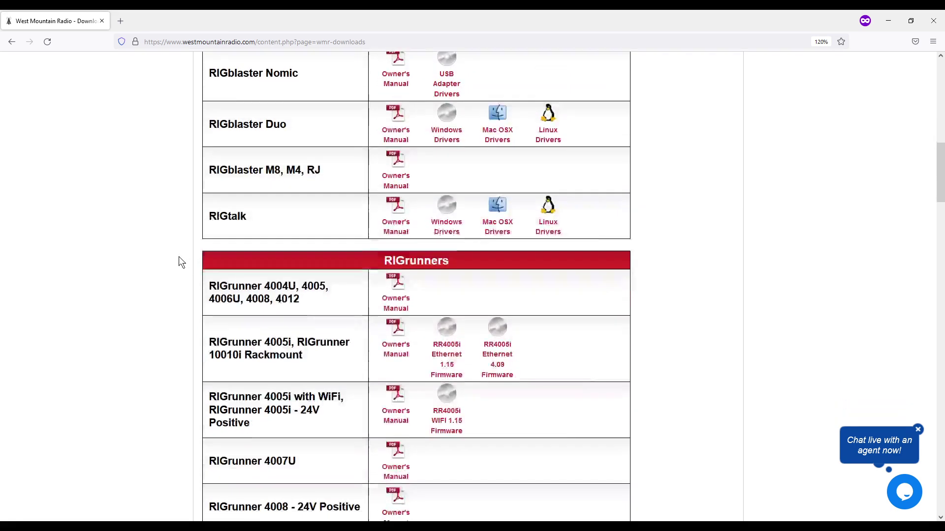
{"action": "scroll", "coordinate": [177, 255], "scroll_direction": "down", "scroll_amount": 9}
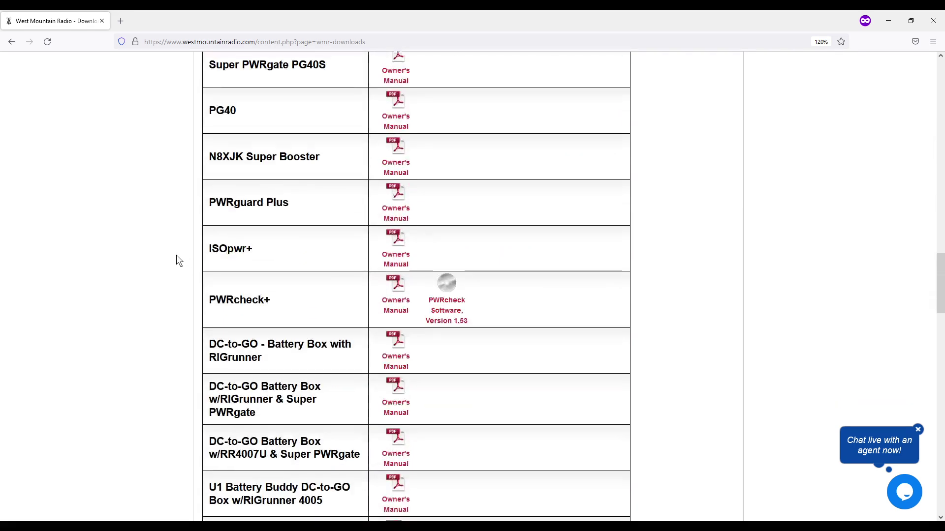
{"action": "scroll", "coordinate": [176, 255], "scroll_direction": "up", "scroll_amount": 2}
{"action": "scroll", "coordinate": [225, 208], "scroll_direction": "down", "scroll_amount": 5}
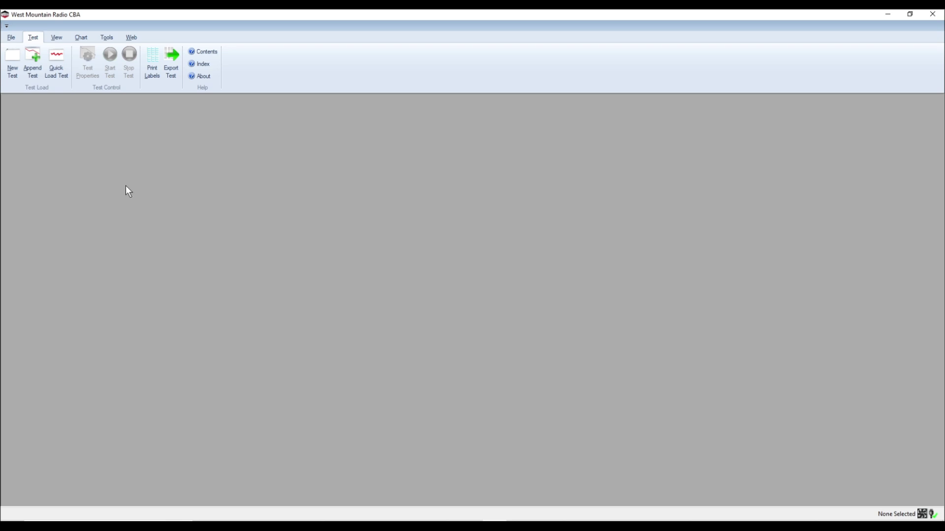
Step: Confirm the CBA Devices list shows one analyzer on firmware 4.09.64F, then close the list
{"action": "left_click", "coordinate": [107, 38]}
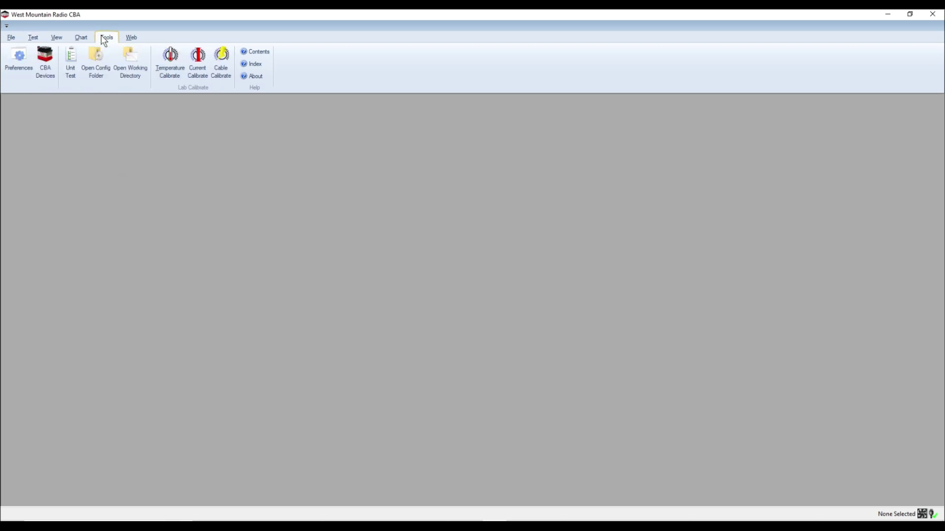
{"action": "left_click", "coordinate": [46, 70]}
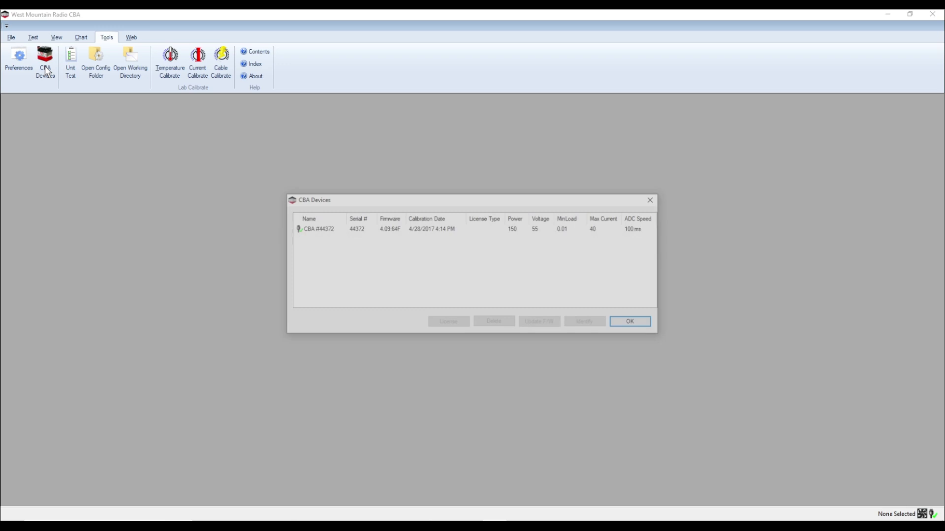
{"action": "left_click", "coordinate": [346, 228]}
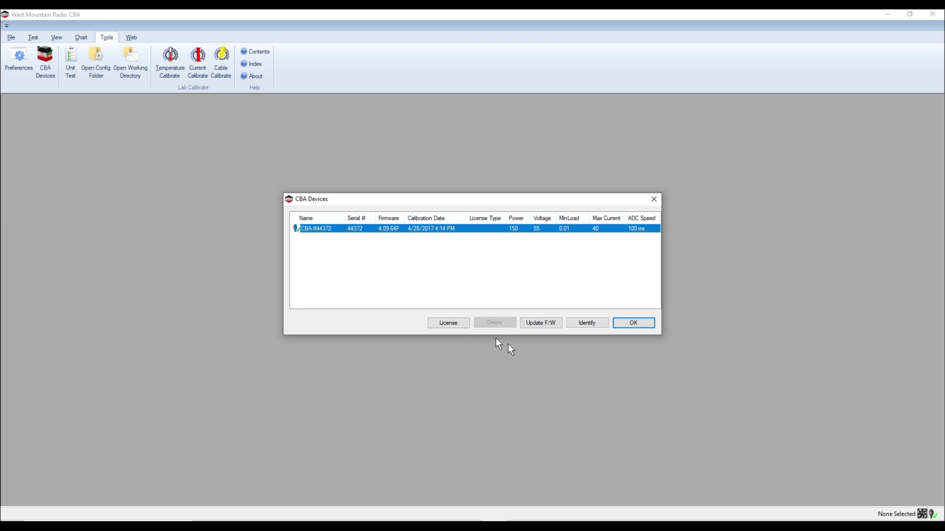
{"action": "left_click", "coordinate": [632, 325]}
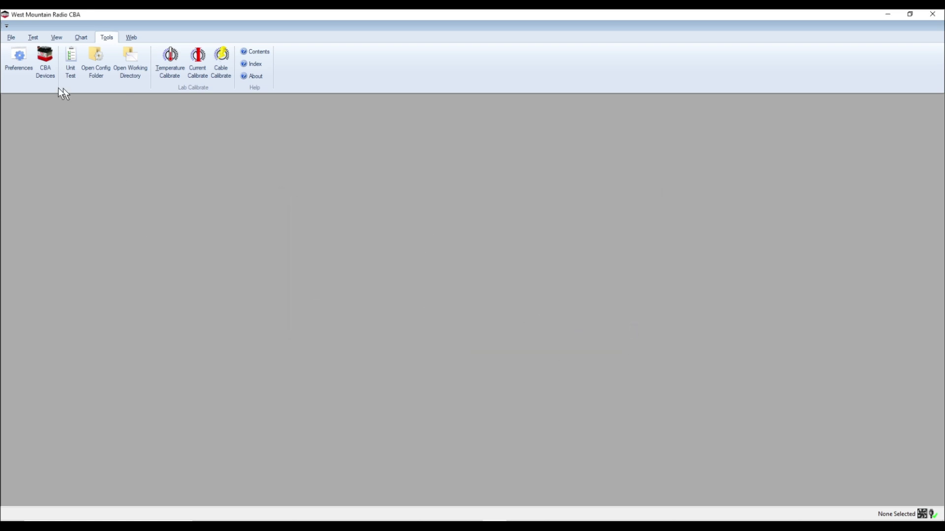
{"action": "left_click", "coordinate": [11, 38]}
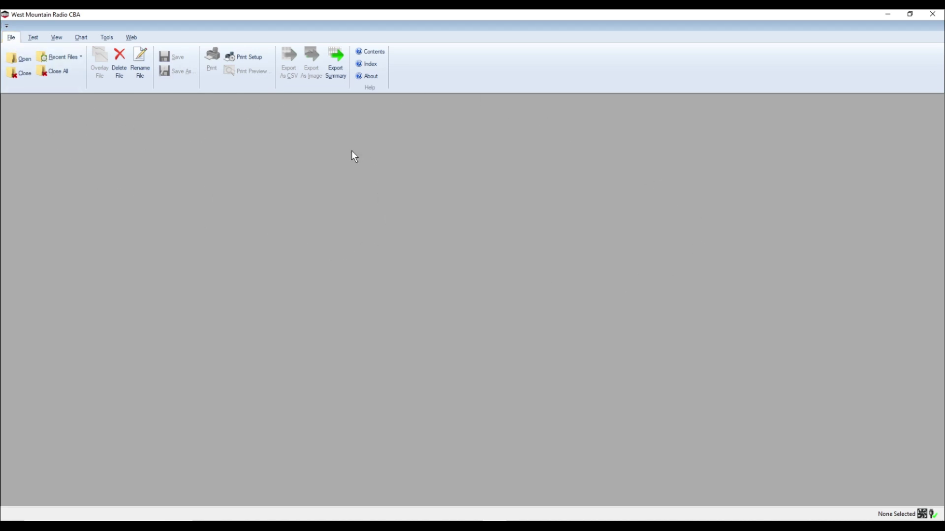
{"action": "left_click", "coordinate": [33, 37]}
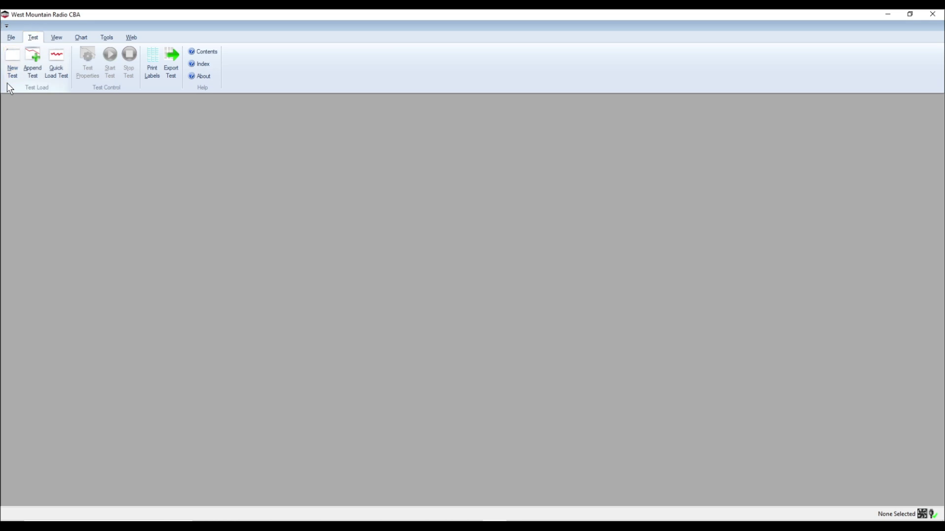
{"action": "left_click", "coordinate": [9, 60]}
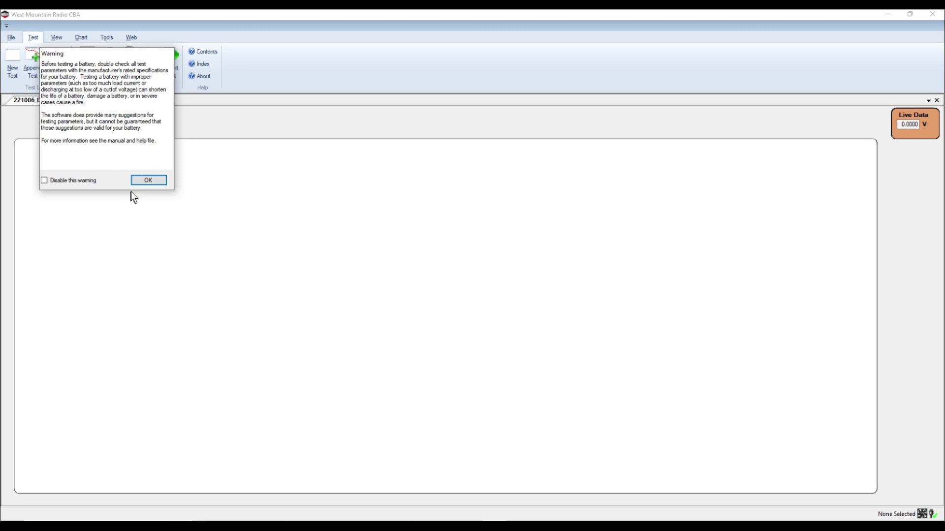
{"action": "left_click", "coordinate": [142, 181]}
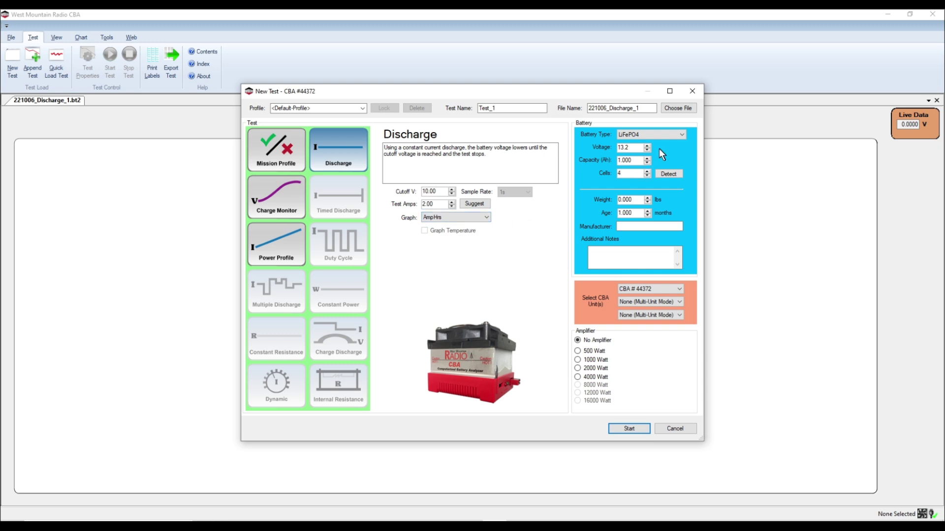
{"action": "left_click", "coordinate": [681, 135]}
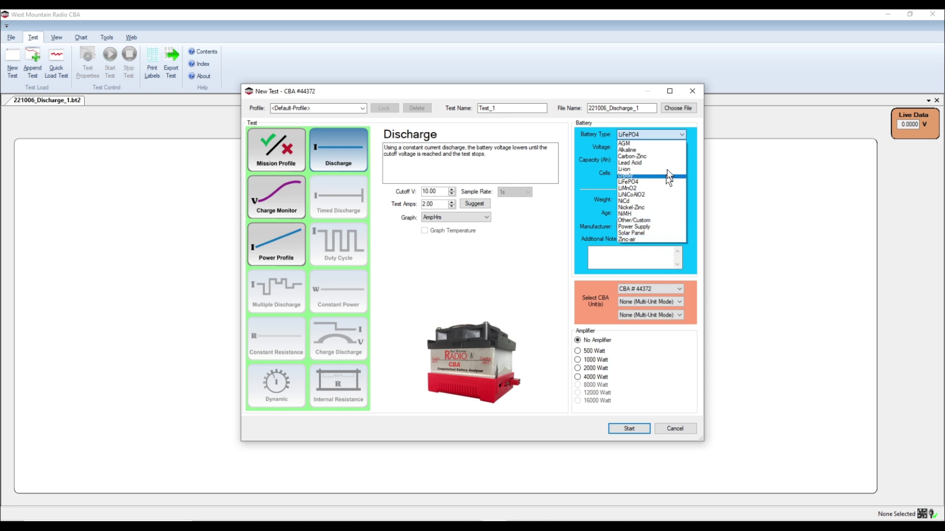
Step: Keep LiFePO4, detect the battery's 13.4 V, and set capacity to 4.5 Ah
{"action": "left_click", "coordinate": [654, 181]}
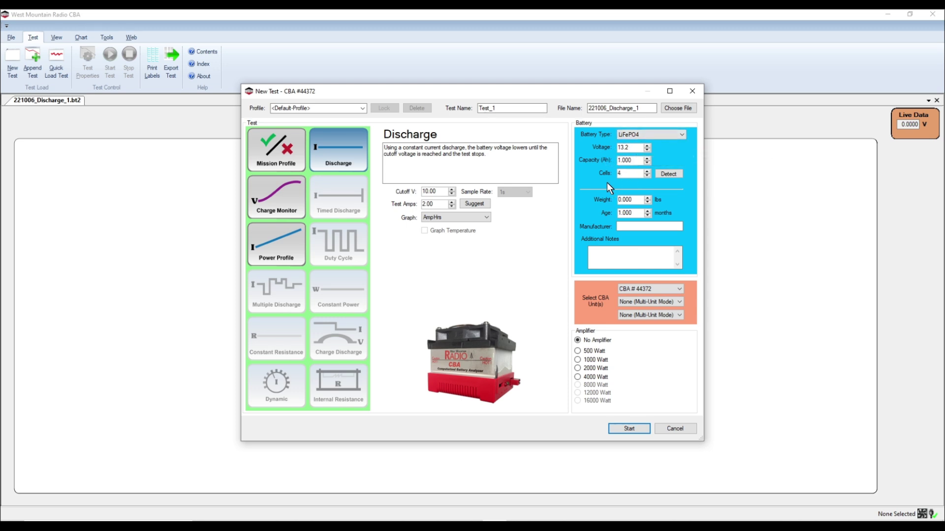
{"action": "left_click", "coordinate": [667, 174]}
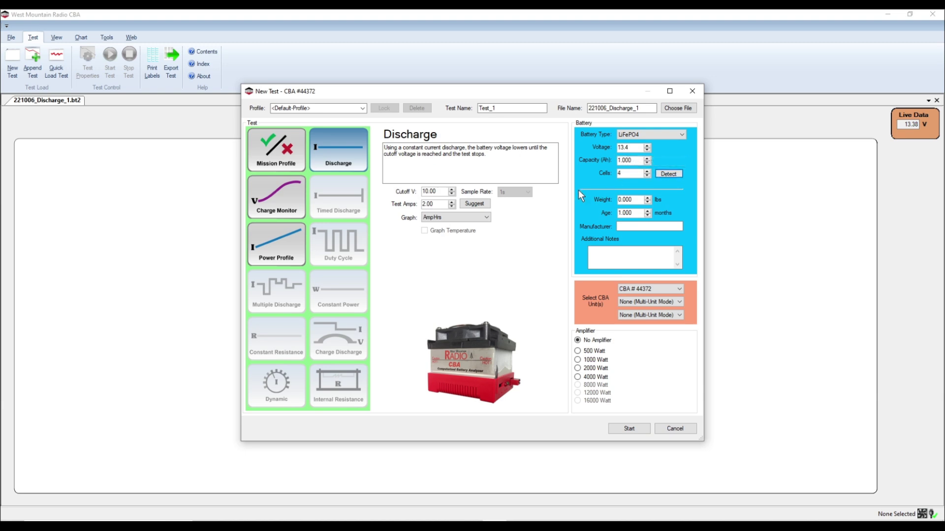
{"action": "double_click", "coordinate": [647, 159]}
{"action": "type", "text": "4.5"}
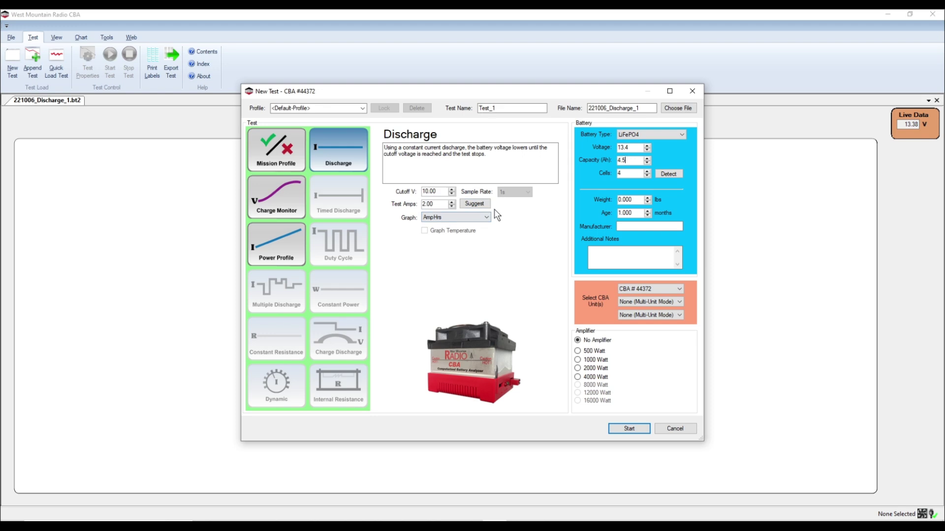
Step: Keep the graph x-axis in AmpHrs and apply the suggested 0.45 A test current
{"action": "left_click", "coordinate": [447, 220]}
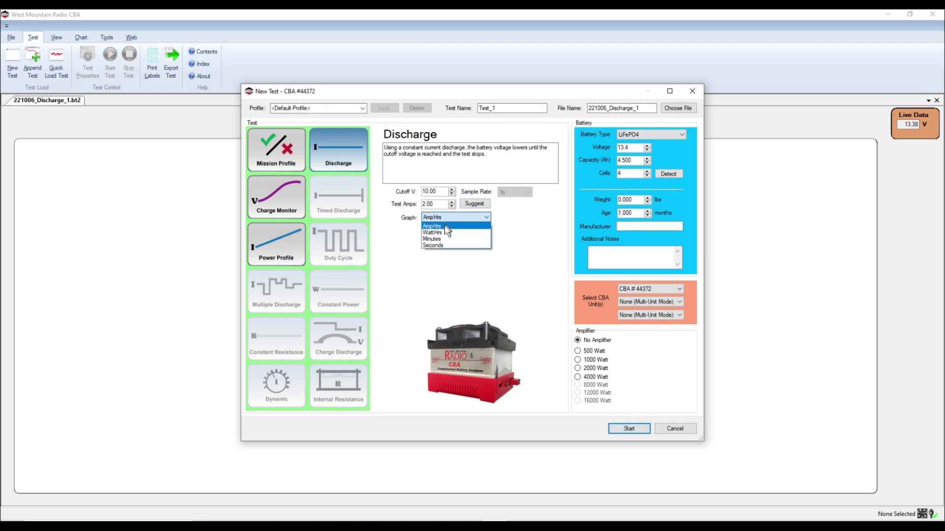
{"action": "left_click", "coordinate": [443, 226]}
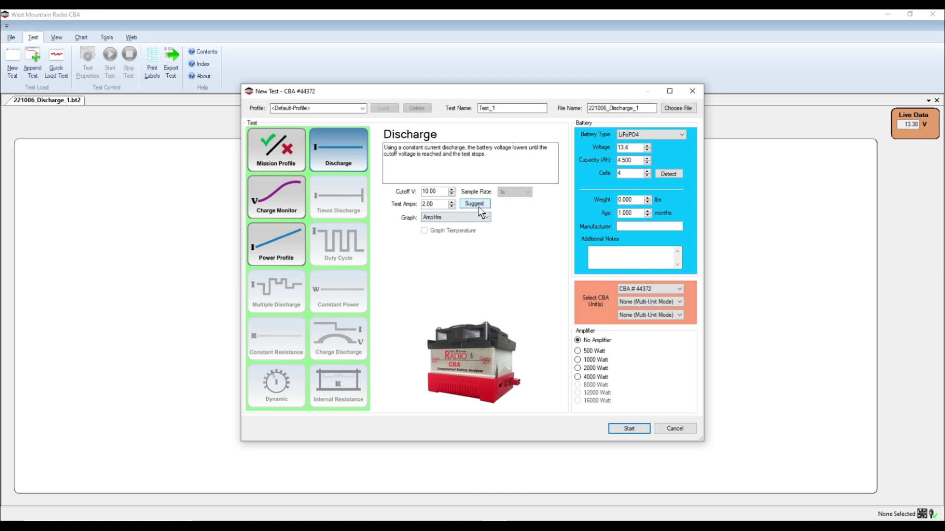
{"action": "left_click", "coordinate": [476, 204]}
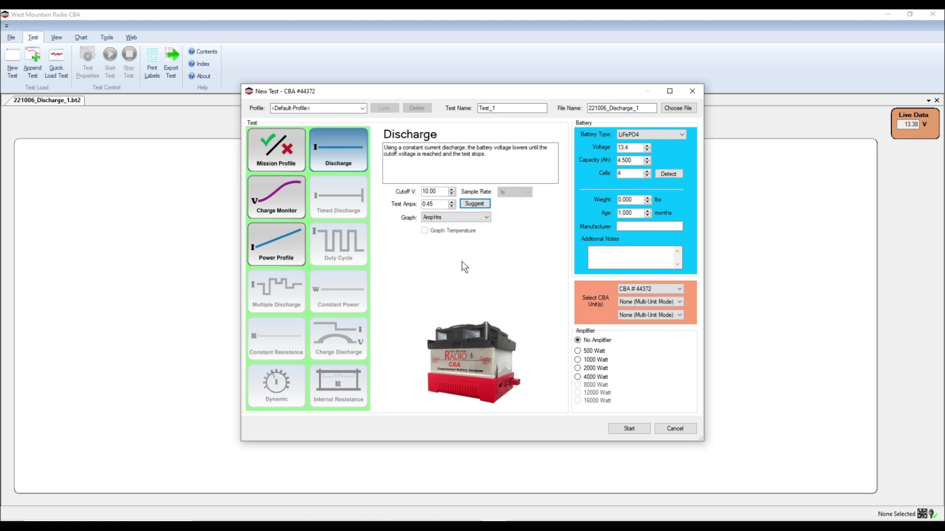
{"action": "key", "text": "XF86Calculator"}
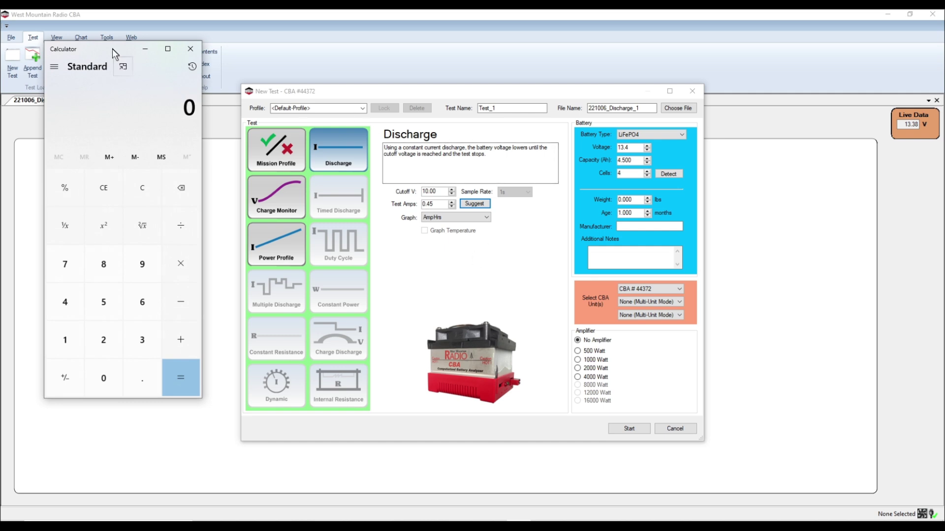
Step: Compute 4.5 ÷ 0.45 = 10 in Calculator
{"action": "left_click_drag", "start_coordinate": [112, 49], "coordinate": [215, 60]}
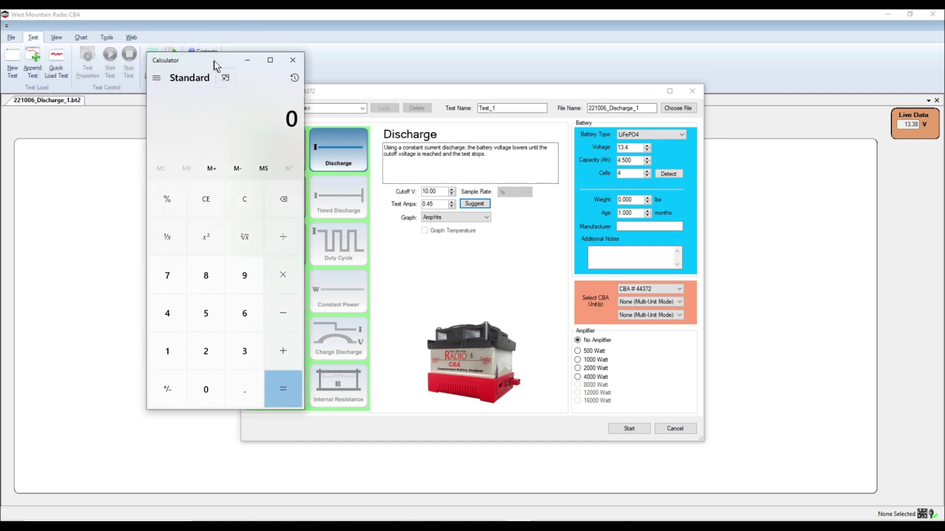
{"action": "left_click", "coordinate": [169, 328]}
{"action": "left_click", "coordinate": [248, 394]}
{"action": "left_click", "coordinate": [205, 330]}
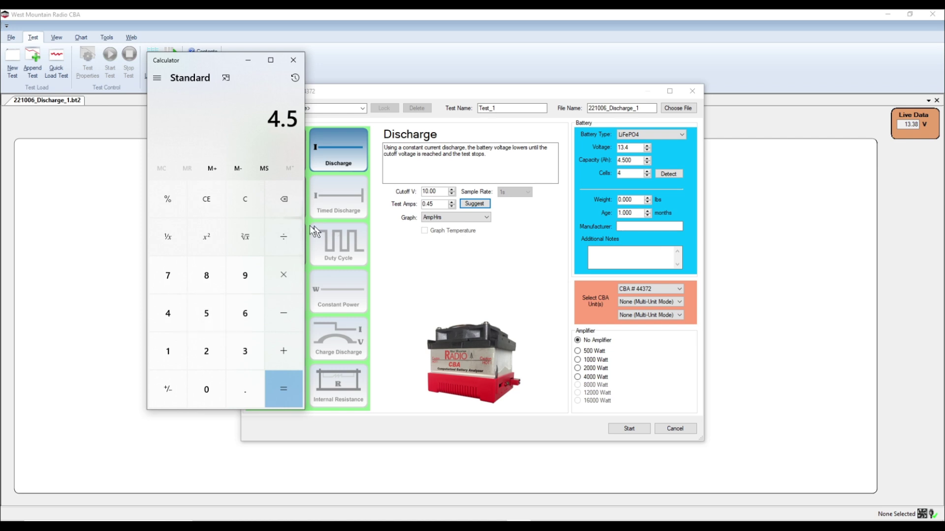
{"action": "left_click", "coordinate": [283, 351]}
{"action": "left_click", "coordinate": [242, 392]}
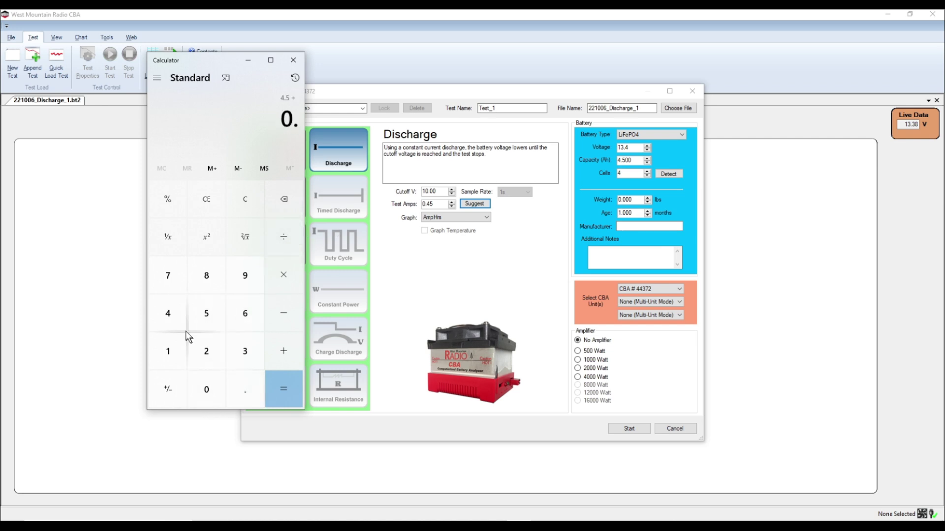
{"action": "left_click", "coordinate": [181, 326]}
{"action": "left_click", "coordinate": [203, 317]}
{"action": "left_click", "coordinate": [278, 400]}
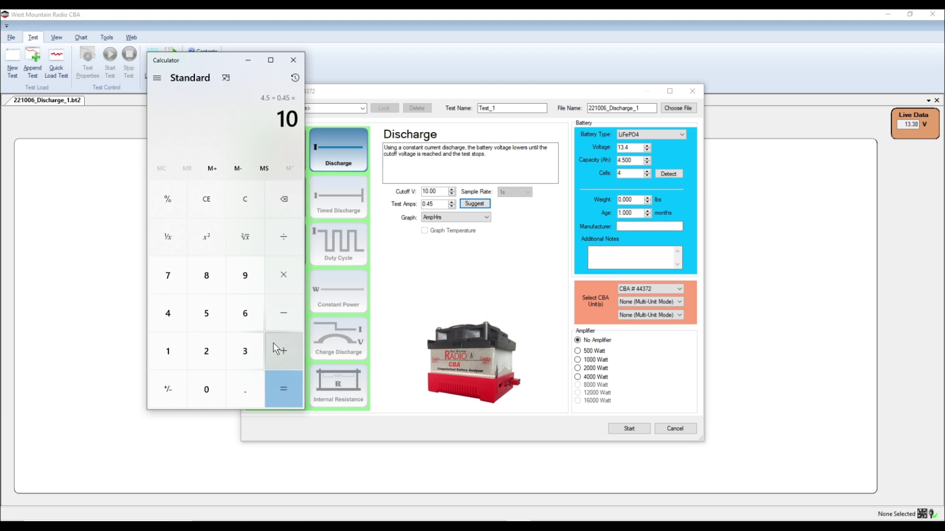
Step: Compute 4.5 × 0.2 = 0.9, then close Calculator
{"action": "left_click", "coordinate": [166, 316]}
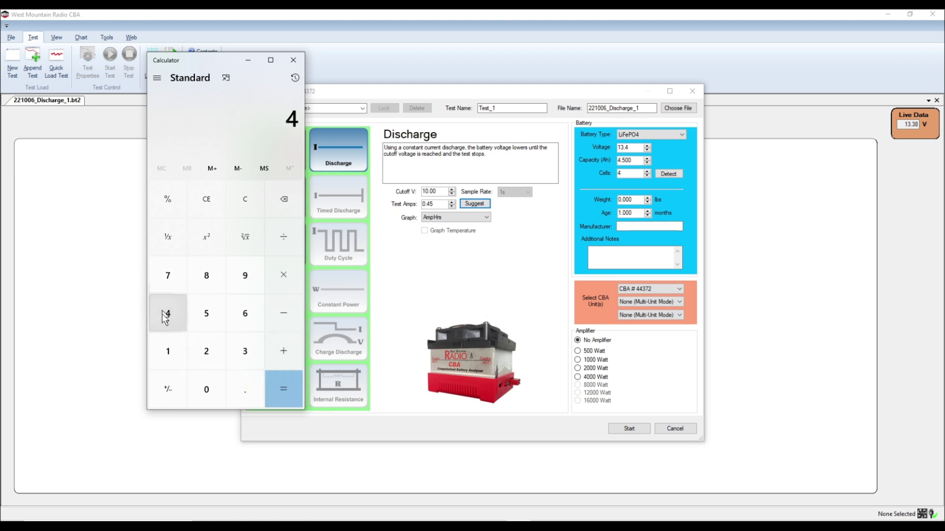
{"action": "left_click", "coordinate": [234, 381]}
{"action": "left_click", "coordinate": [203, 320]}
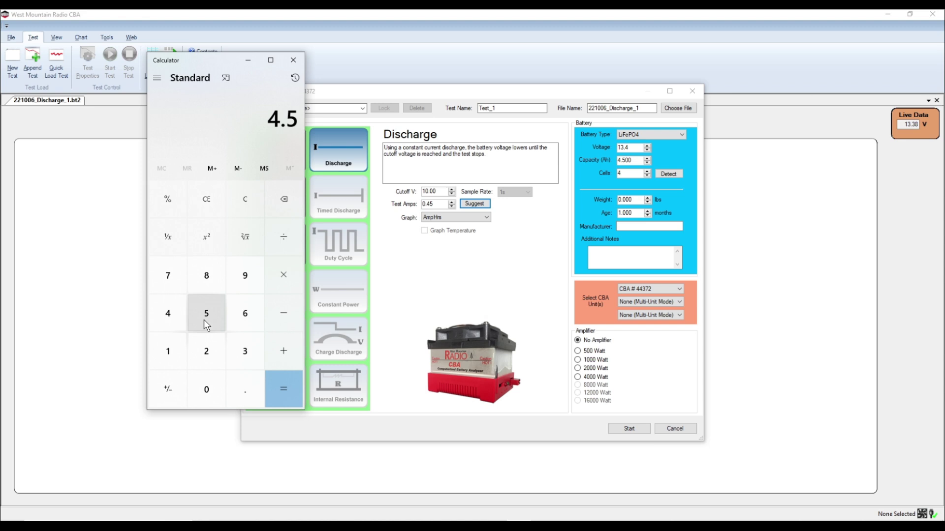
{"action": "left_click", "coordinate": [274, 282]}
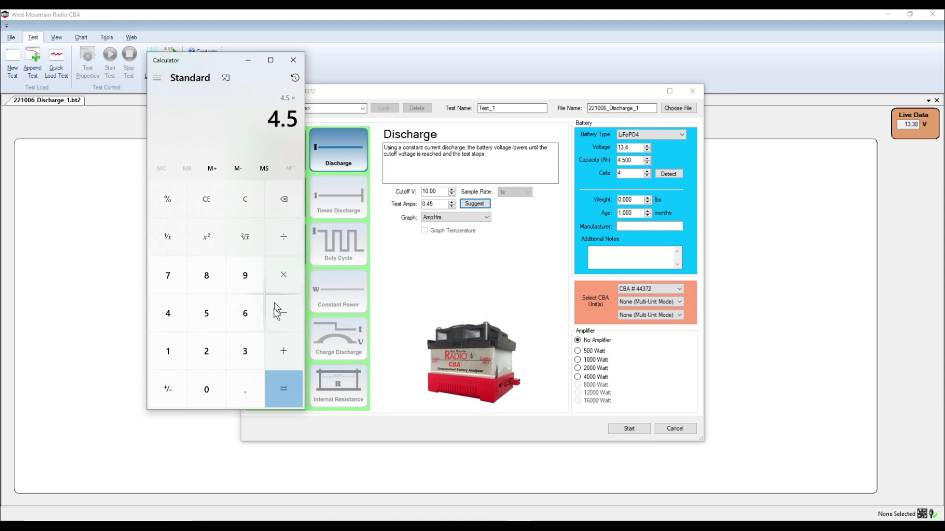
{"action": "left_click", "coordinate": [239, 393]}
{"action": "left_click", "coordinate": [209, 355]}
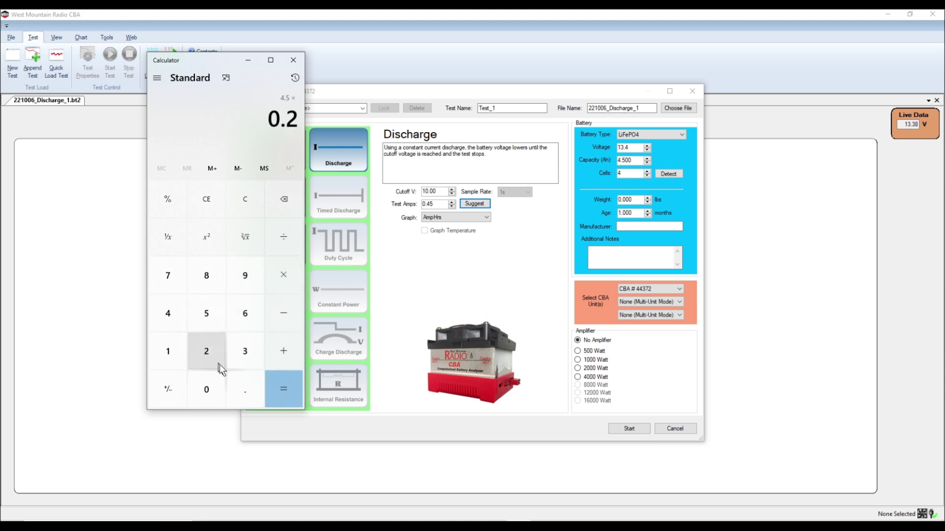
{"action": "left_click", "coordinate": [276, 394]}
{"action": "left_click", "coordinate": [293, 61]}
Step: Set Test Amps to 1 A and start the discharge test of the 4.5 Ah LiFePO4 battery
{"action": "double_click", "coordinate": [432, 204]}
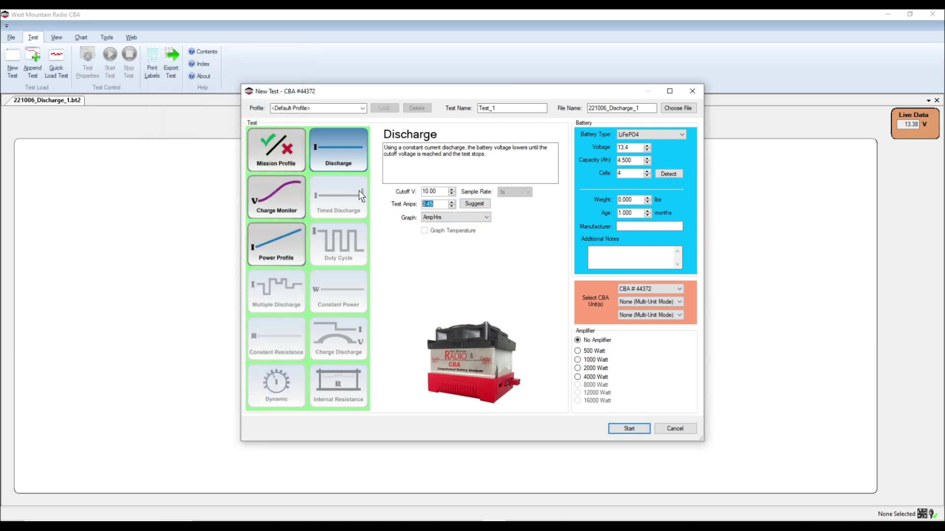
{"action": "type", "text": "1"}
{"action": "left_click", "coordinate": [629, 429]}
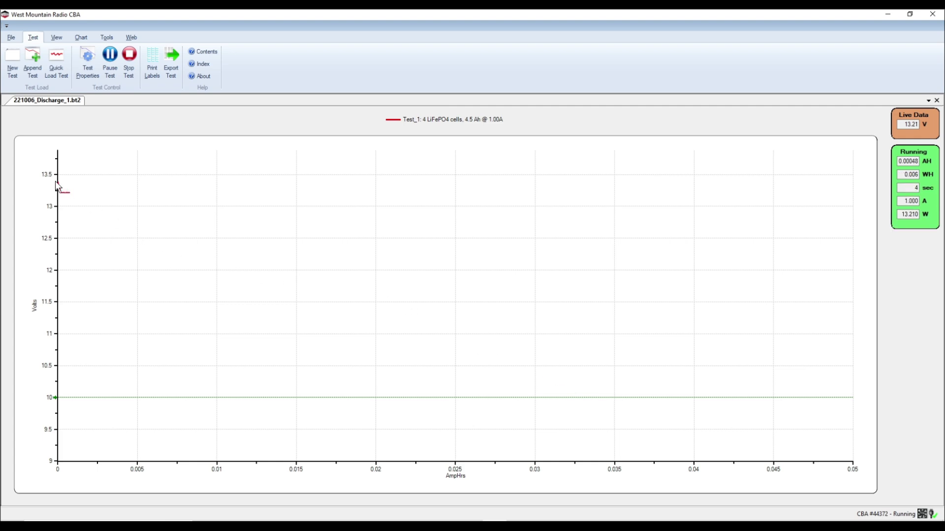
{"action": "mouse_move", "coordinate": [61, 194]}
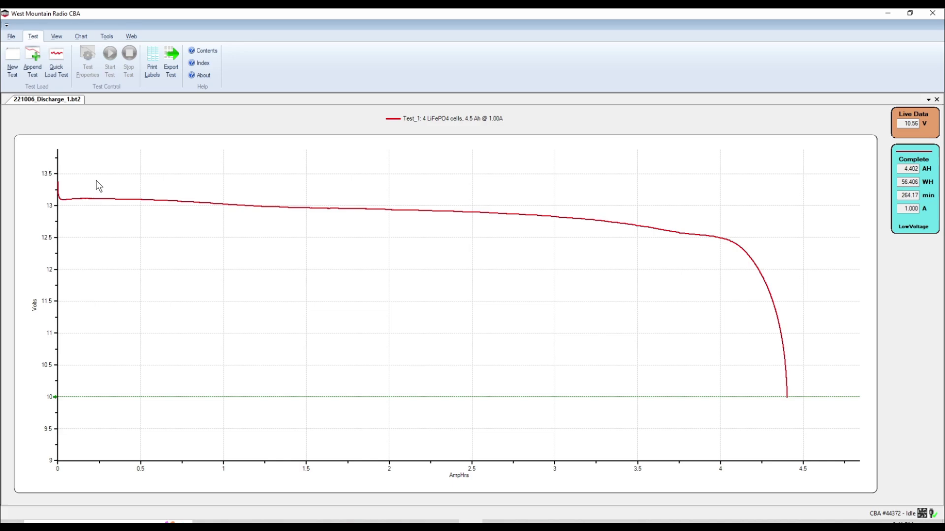
{"action": "mouse_move", "coordinate": [59, 187]}
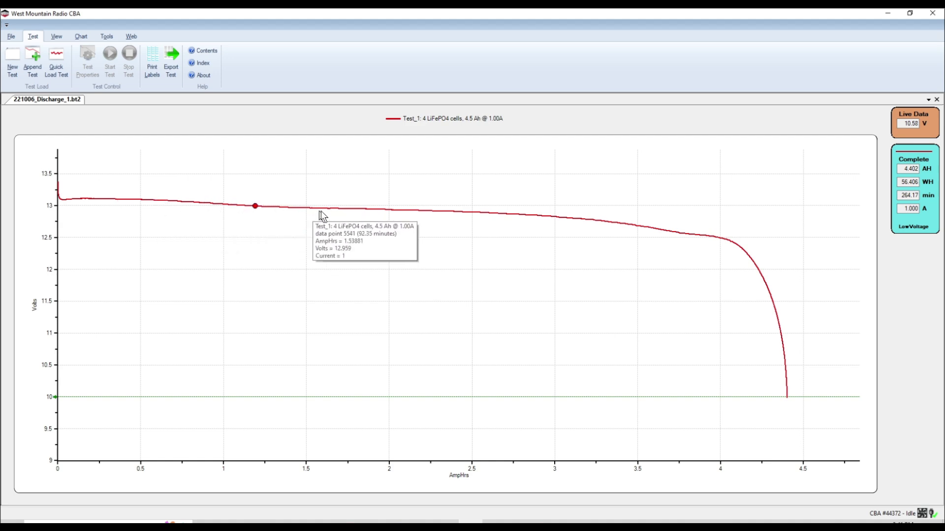
{"action": "mouse_move", "coordinate": [338, 214]}
{"action": "mouse_move", "coordinate": [661, 233]}
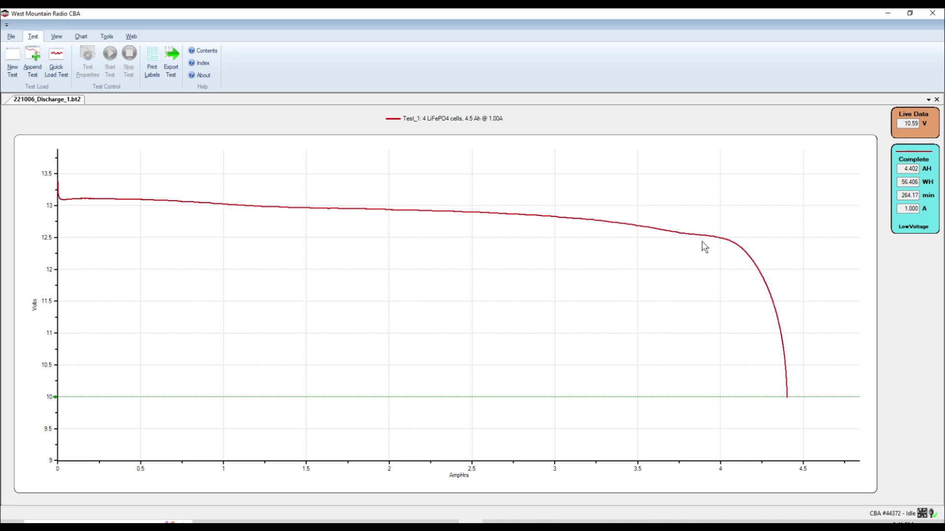
{"action": "mouse_move", "coordinate": [740, 246]}
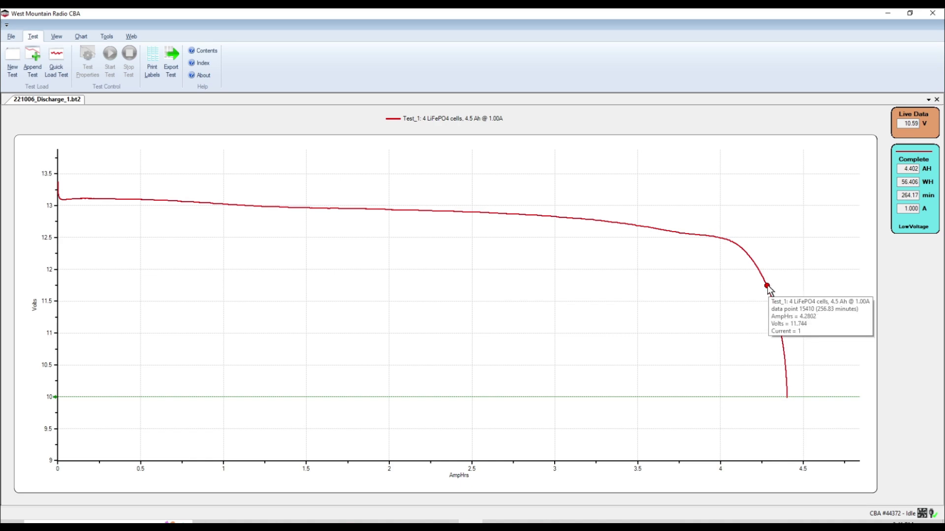
{"action": "mouse_move", "coordinate": [787, 400]}
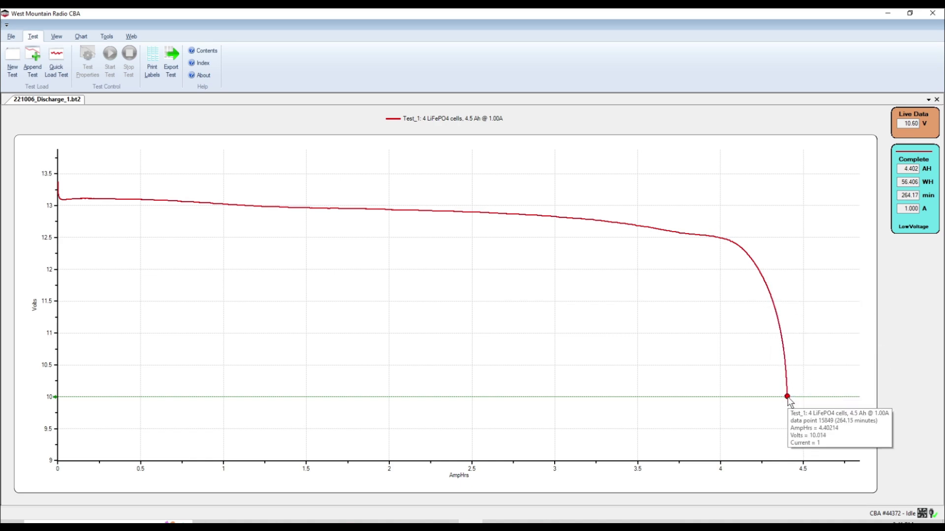